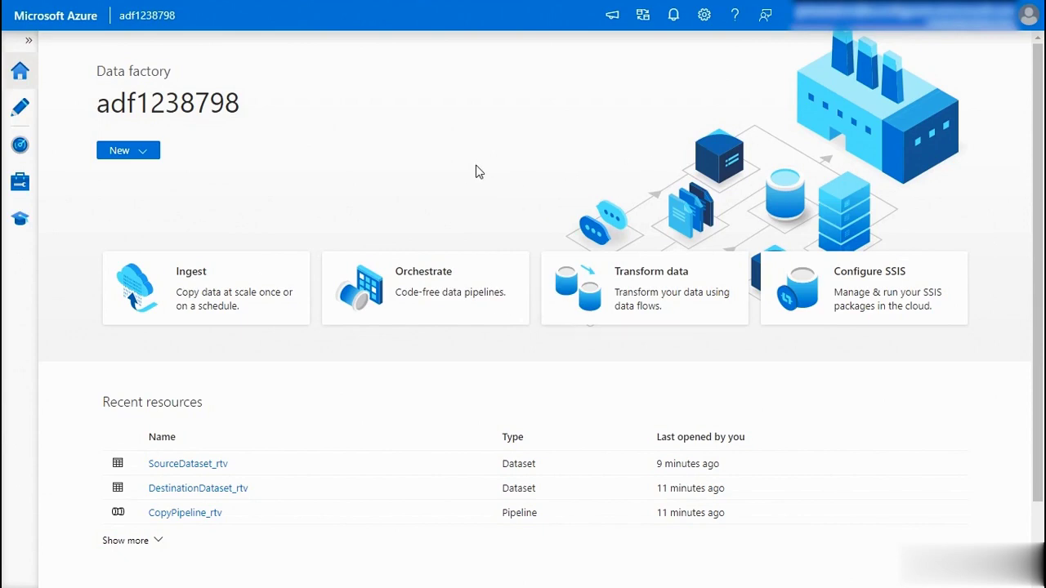
Start a built-in copy task from the Ingest option with the run-once-now cadence and proceed to the source data store
left_click(196, 299)
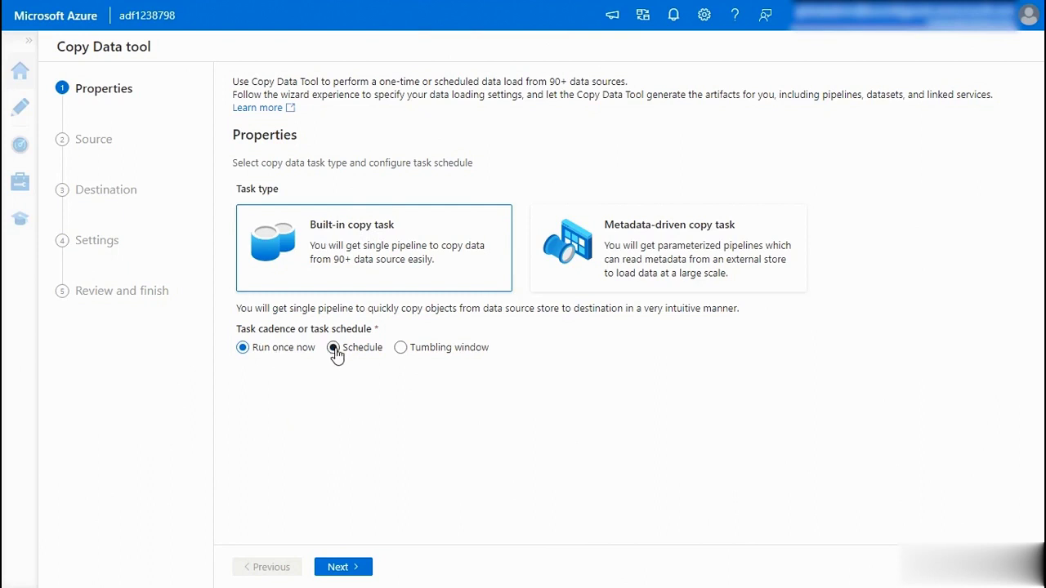
left_click(342, 569)
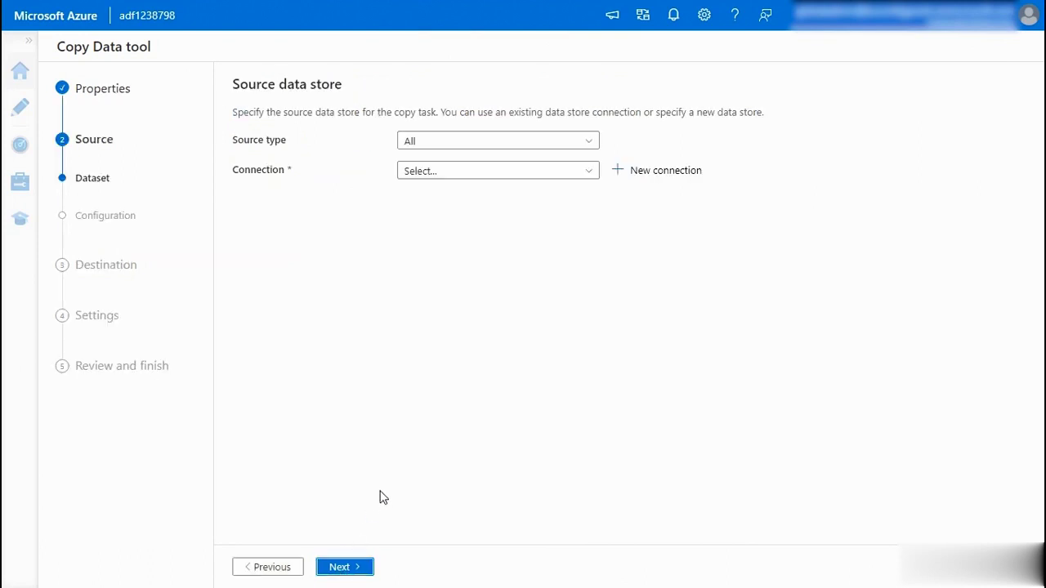
left_click(503, 144)
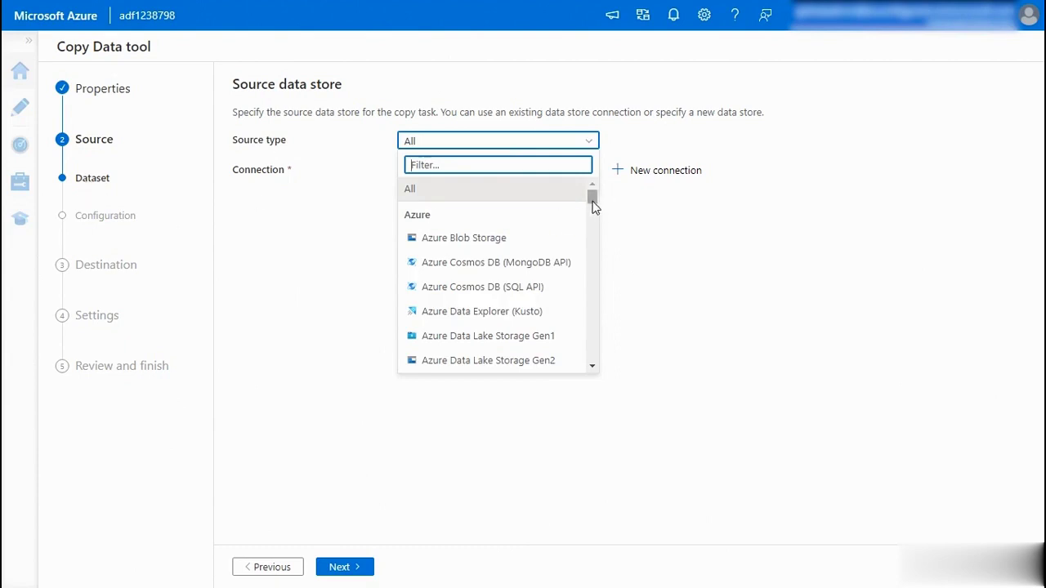
mouse_move(592, 200)
left_mouse_down()
mouse_move(594, 364)
mouse_move(598, 197)
left_mouse_up()
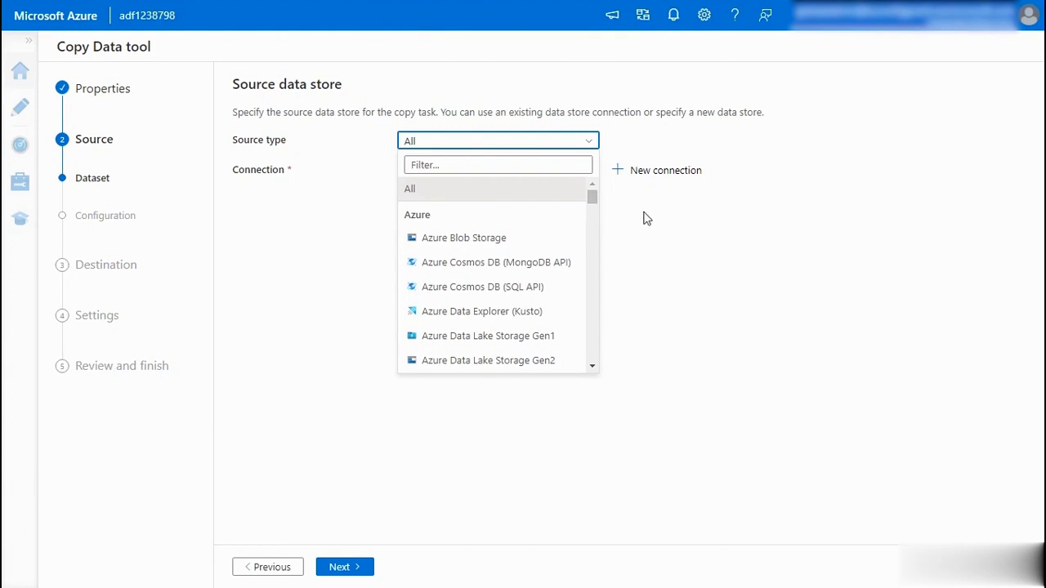
left_click(671, 227)
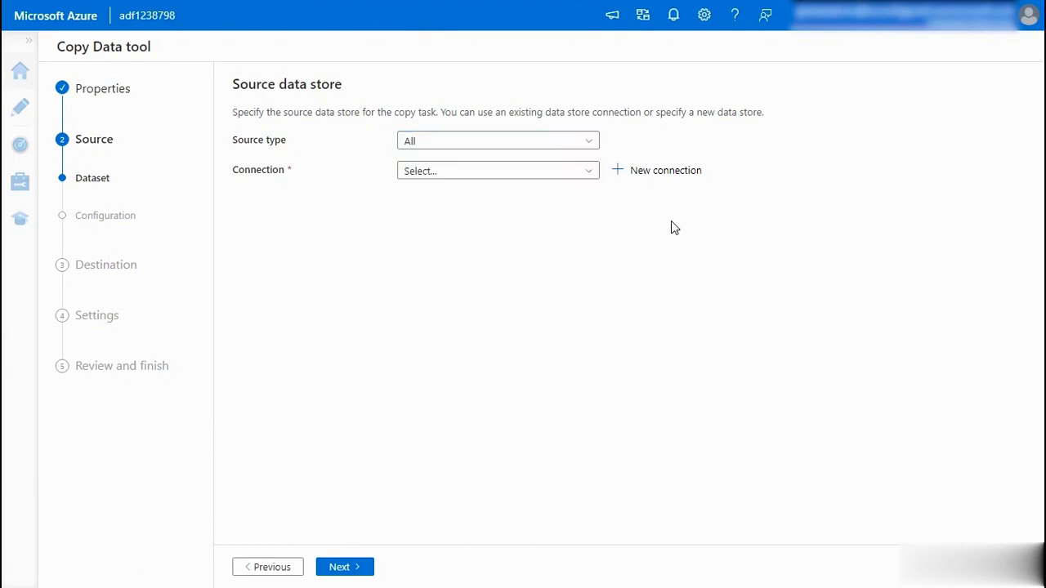
Start a new source connection of type Azure Blob Storage and continue to its configuration form
left_click(443, 173)
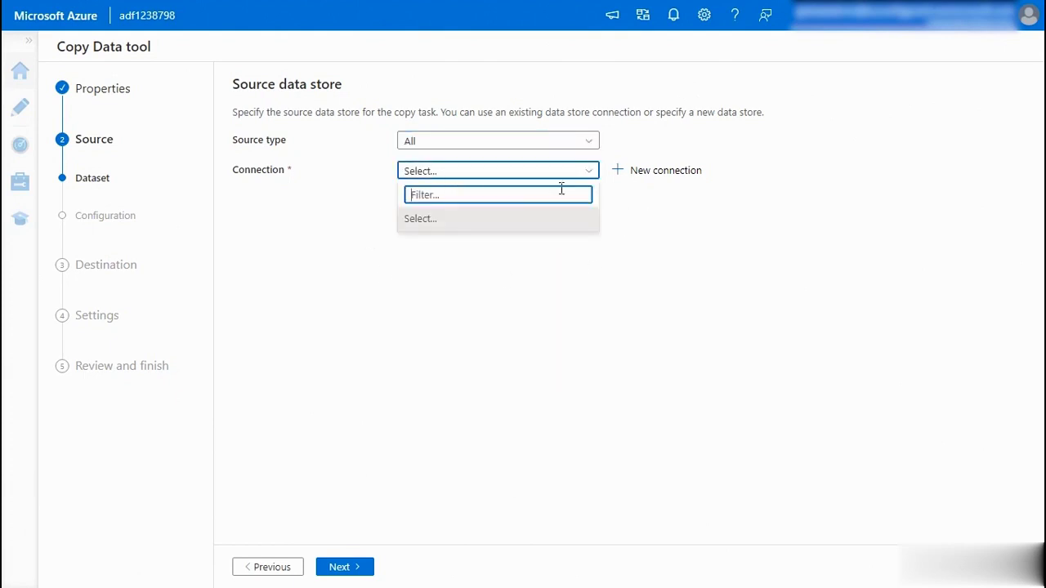
left_click(662, 173)
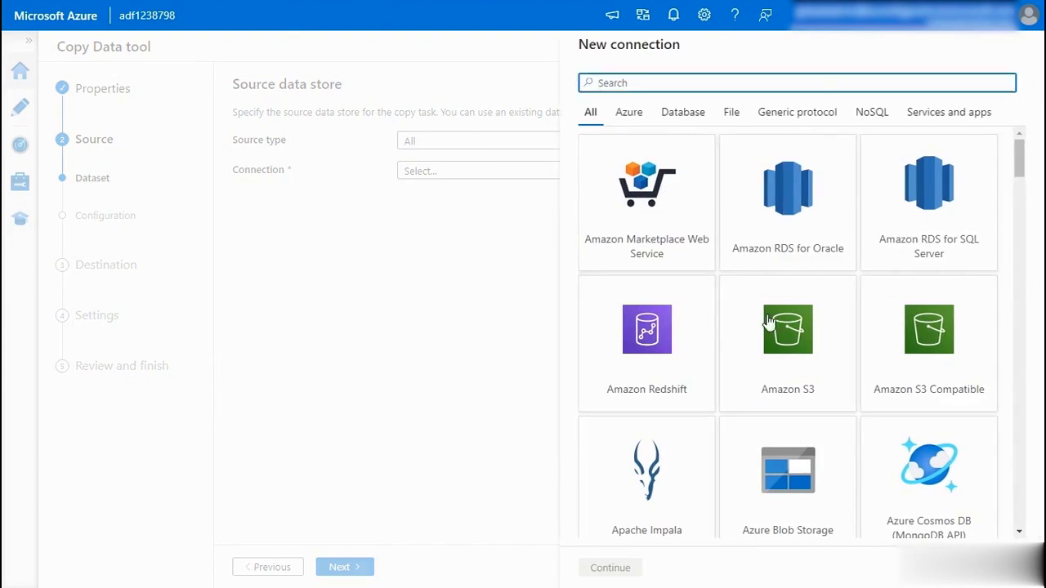
left_click_drag(1020, 157, 1020, 180)
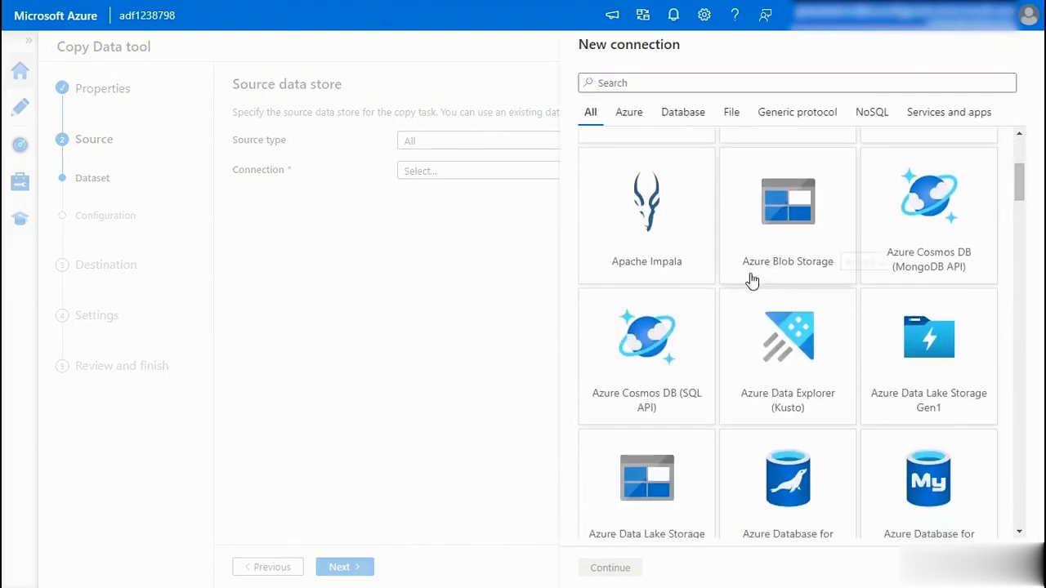
left_click(783, 217)
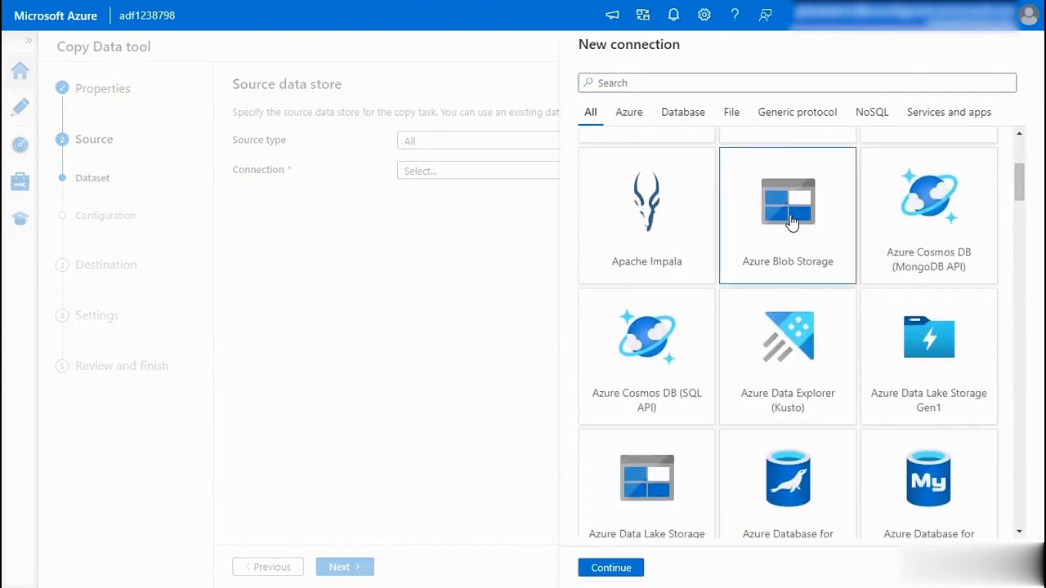
left_click(612, 567)
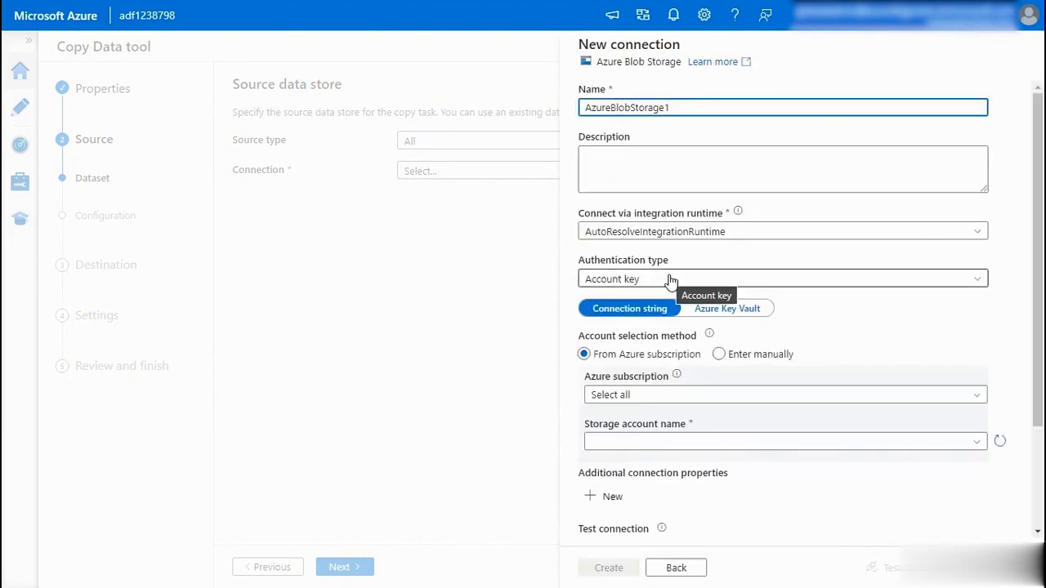
left_click(705, 235)
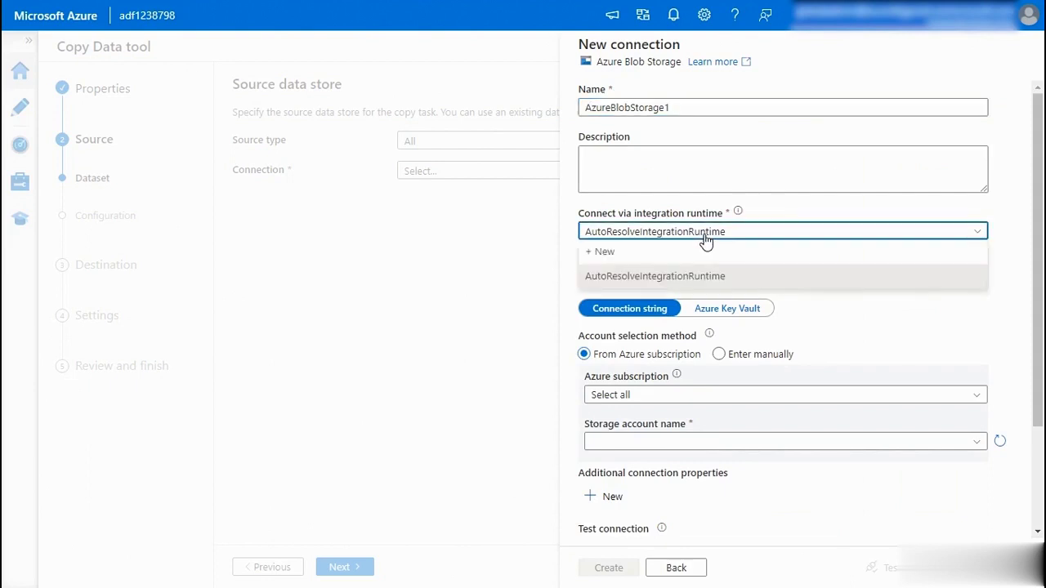
left_click(707, 237)
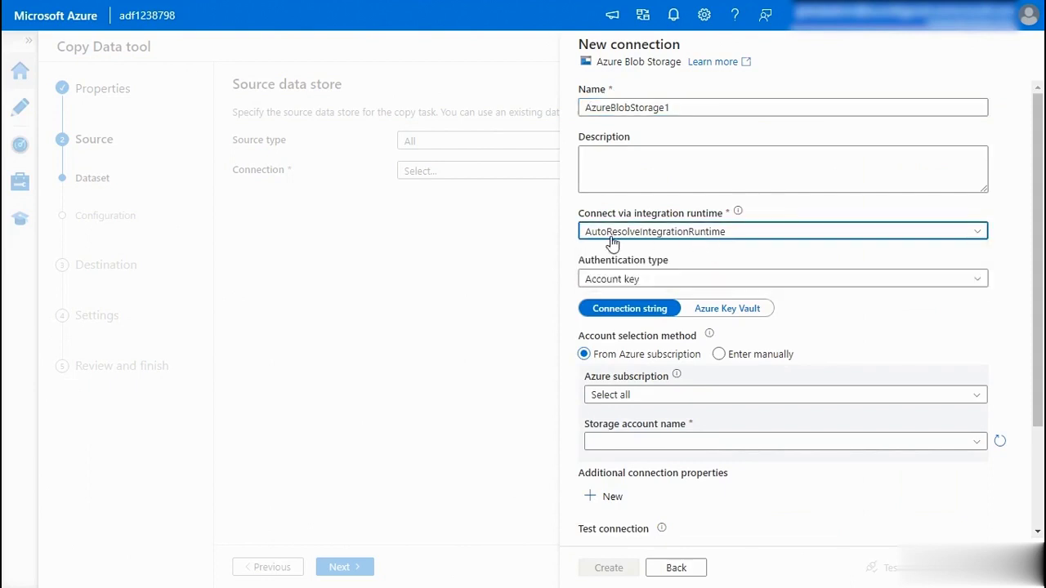
left_click(739, 213)
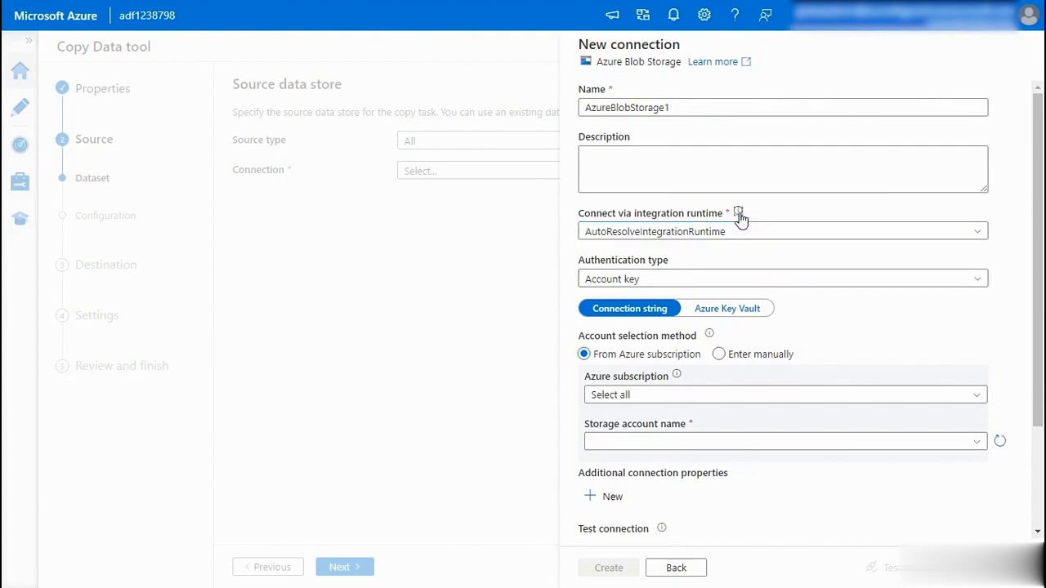
Use Account key authentication and select the Visual Studio Enterprise mit MSDN subscription with storage account storage7gydsetyuxn6m
mouse_move(740, 213)
left_click(650, 281)
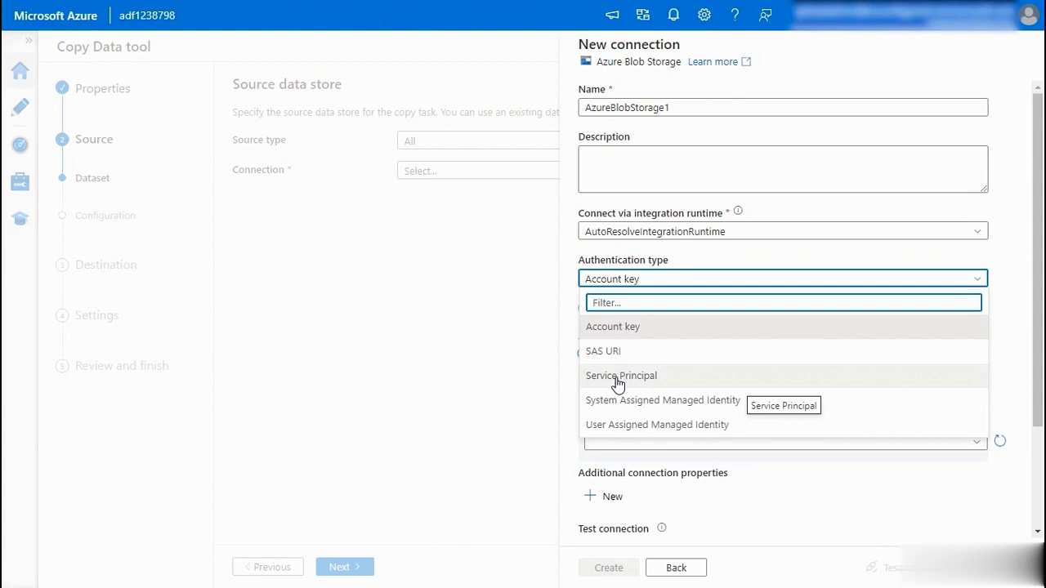
left_click(614, 331)
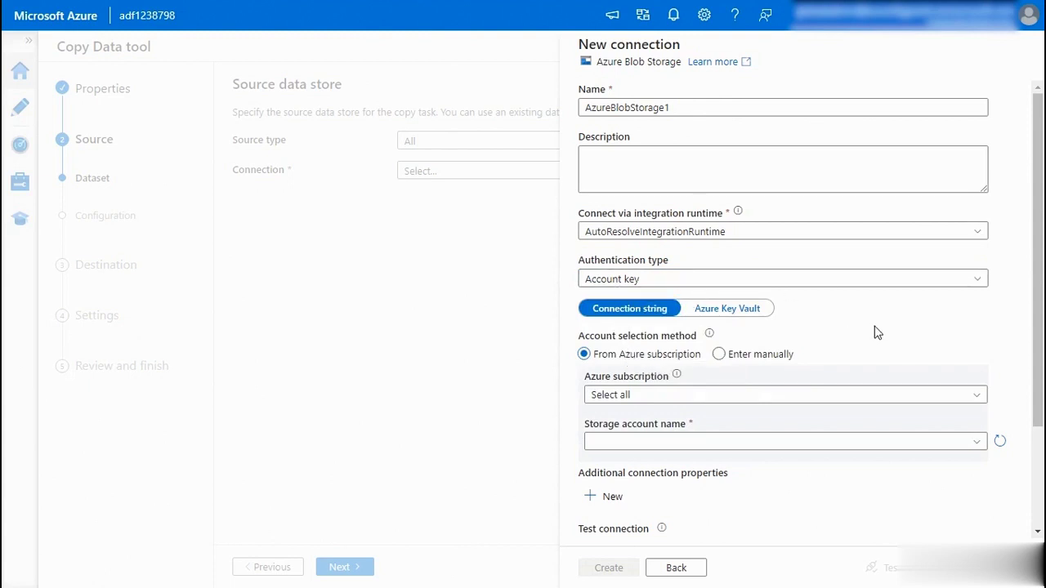
left_click(628, 395)
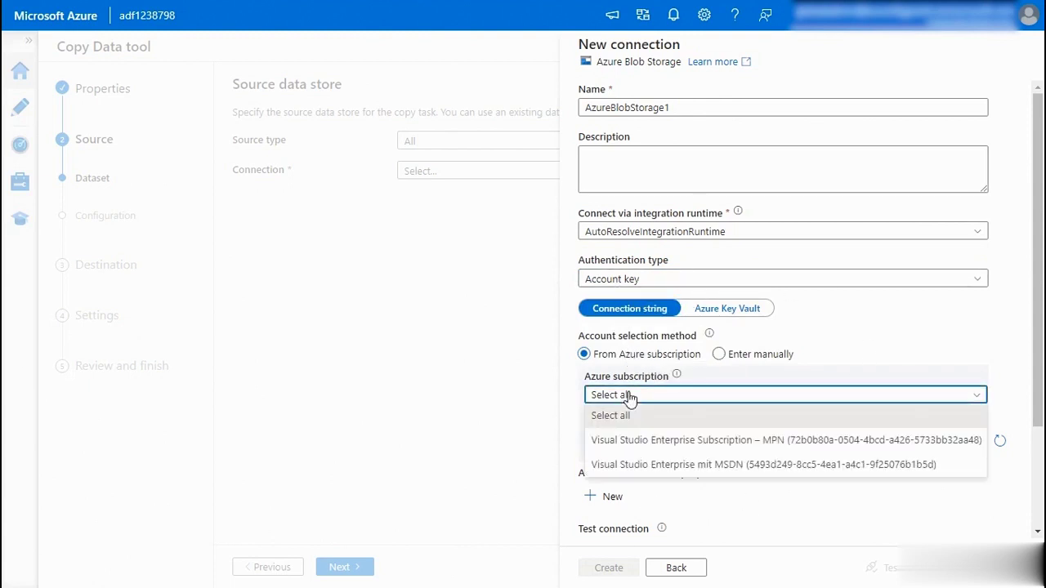
left_click(660, 465)
left_click(673, 447)
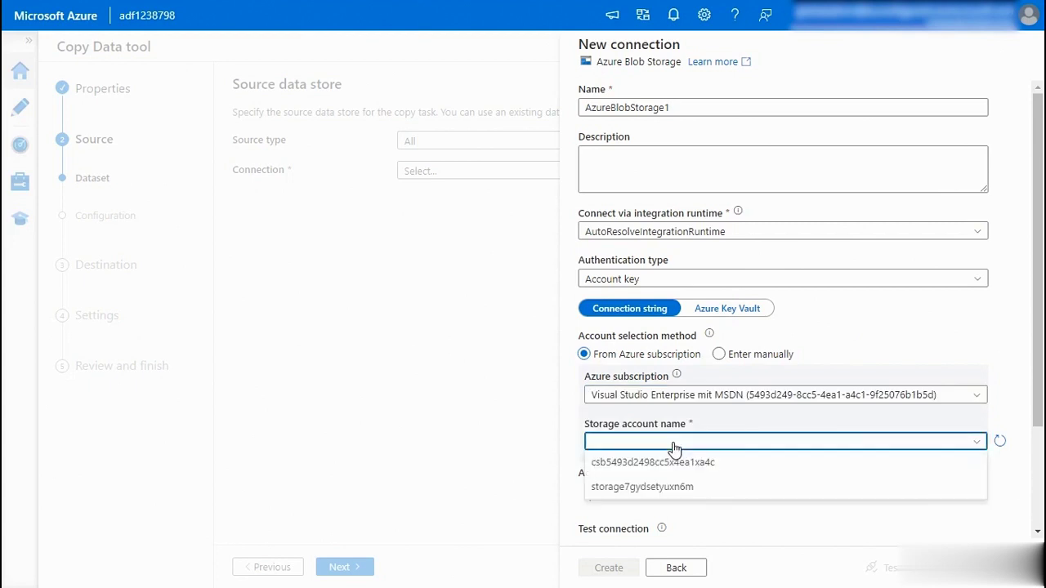
left_click(653, 488)
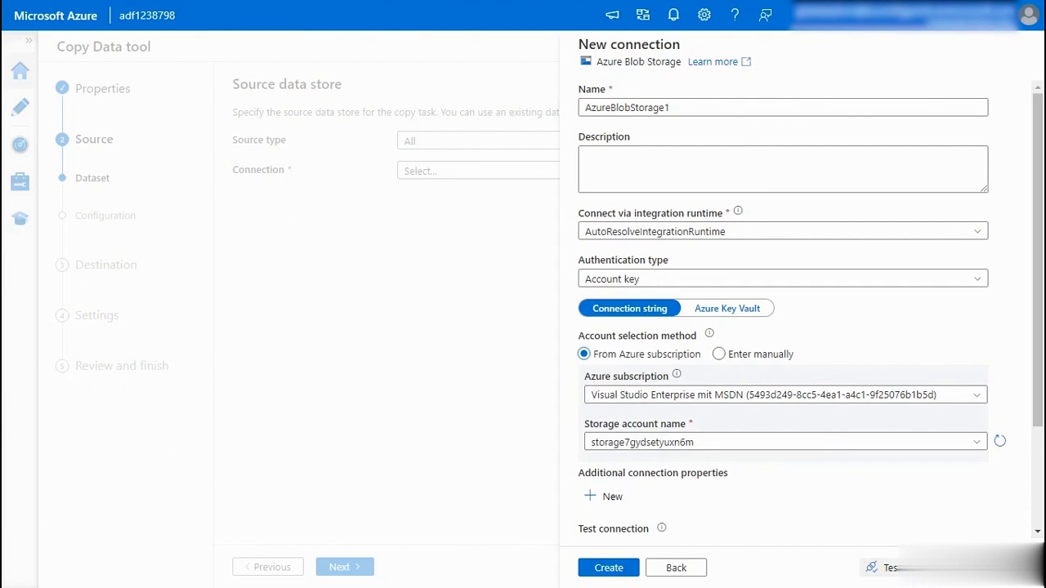
Test the Azure Blob Storage connection to the linked service and create it
left_click(883, 568)
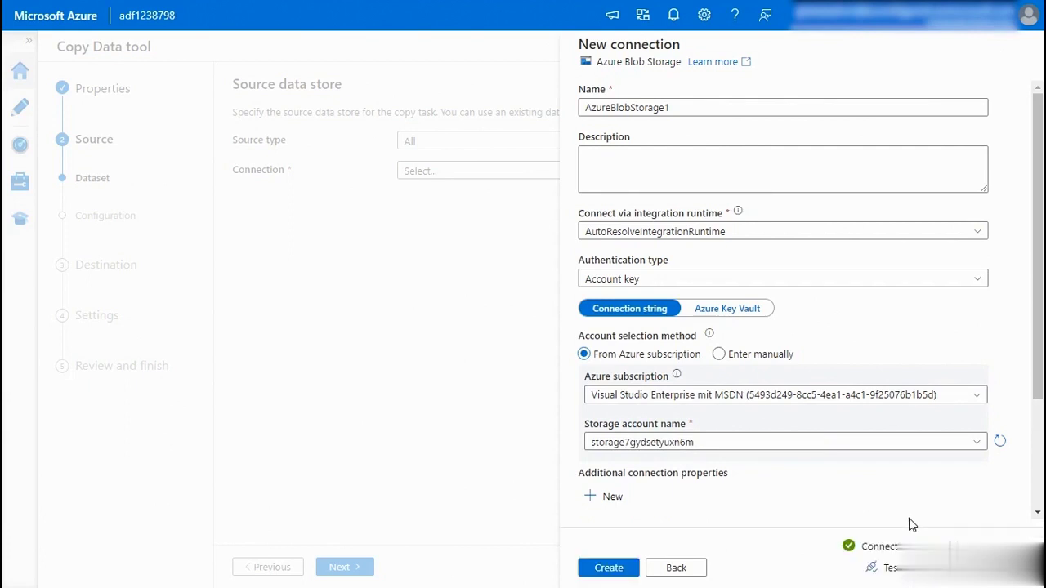
scroll(905, 494, "down", 3)
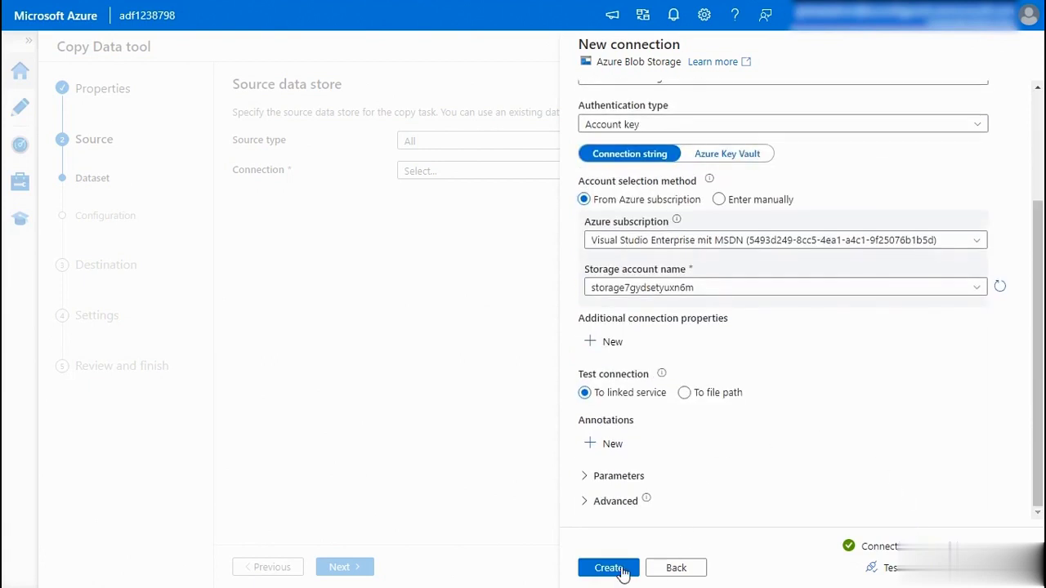
left_click(618, 571)
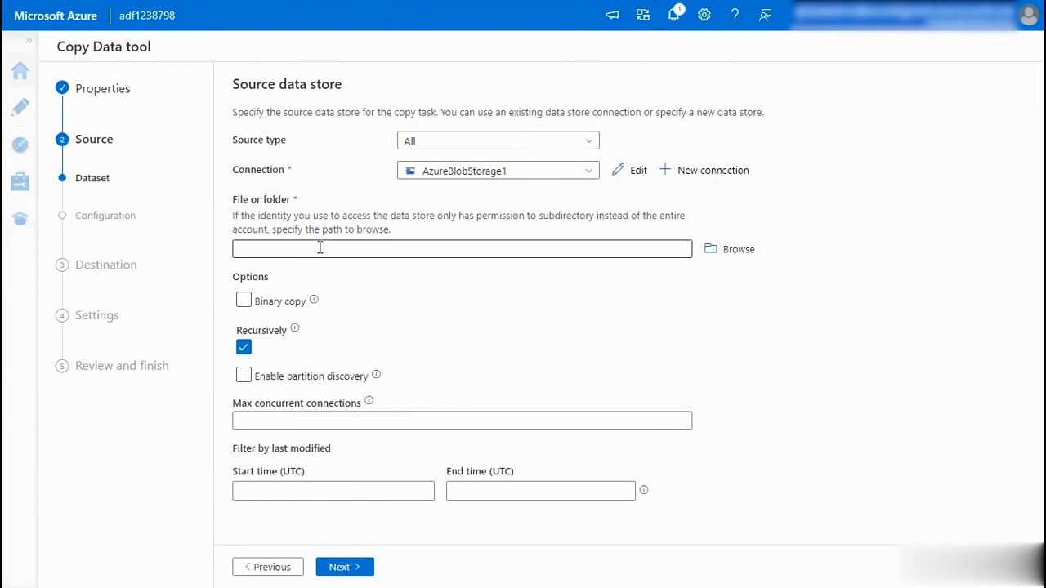
Choose the file moviesDB2.csv in the datafactory/input folder as the source to copy
left_click(467, 143)
left_click(471, 145)
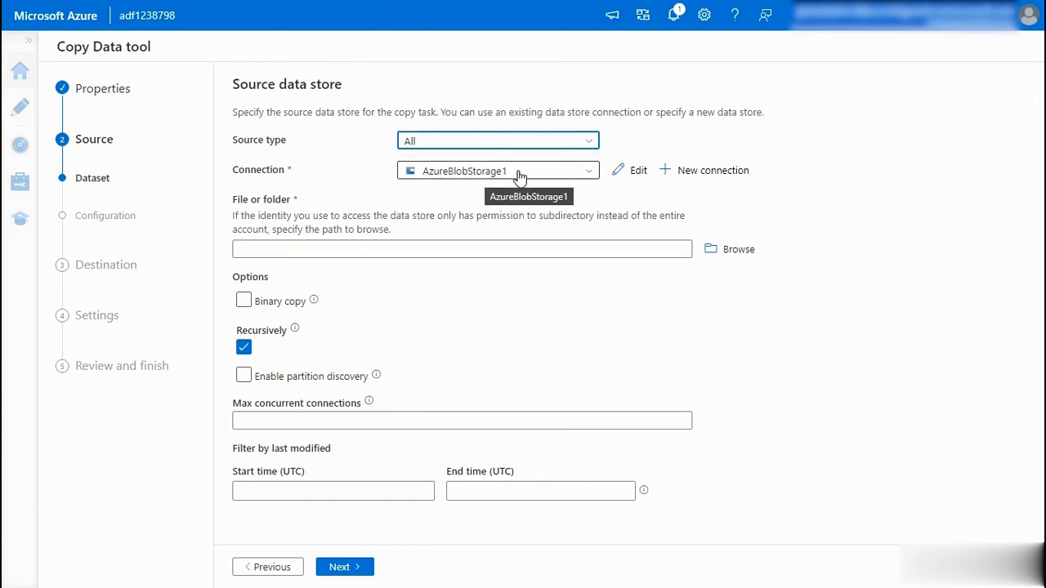
left_click(733, 253)
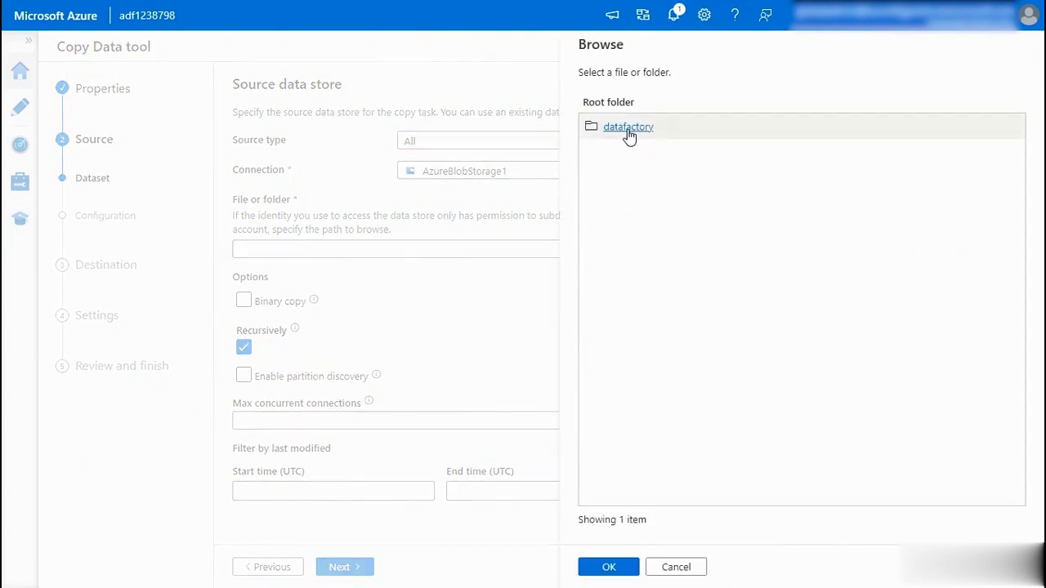
left_click(629, 129)
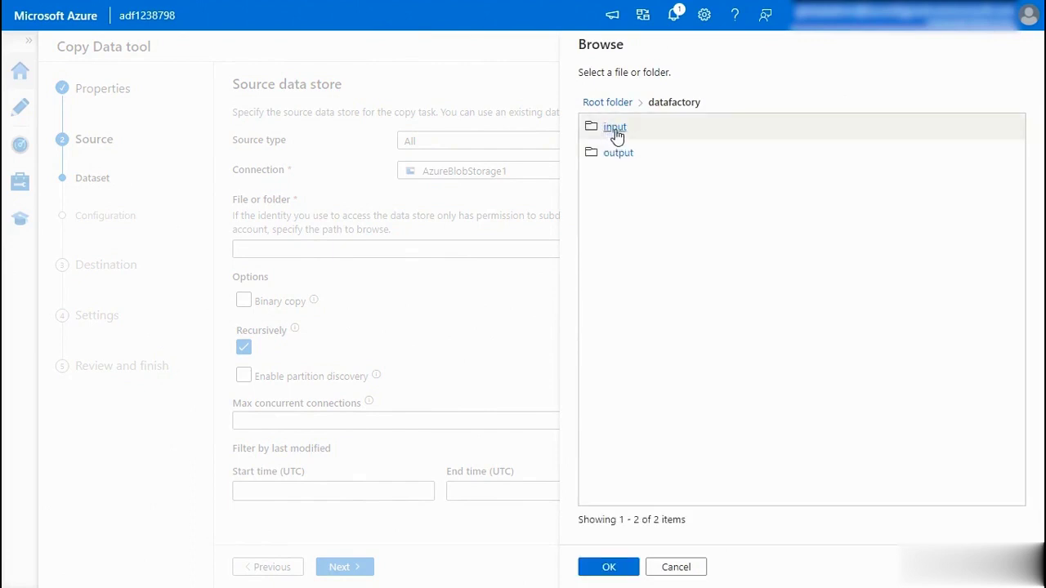
left_click(616, 129)
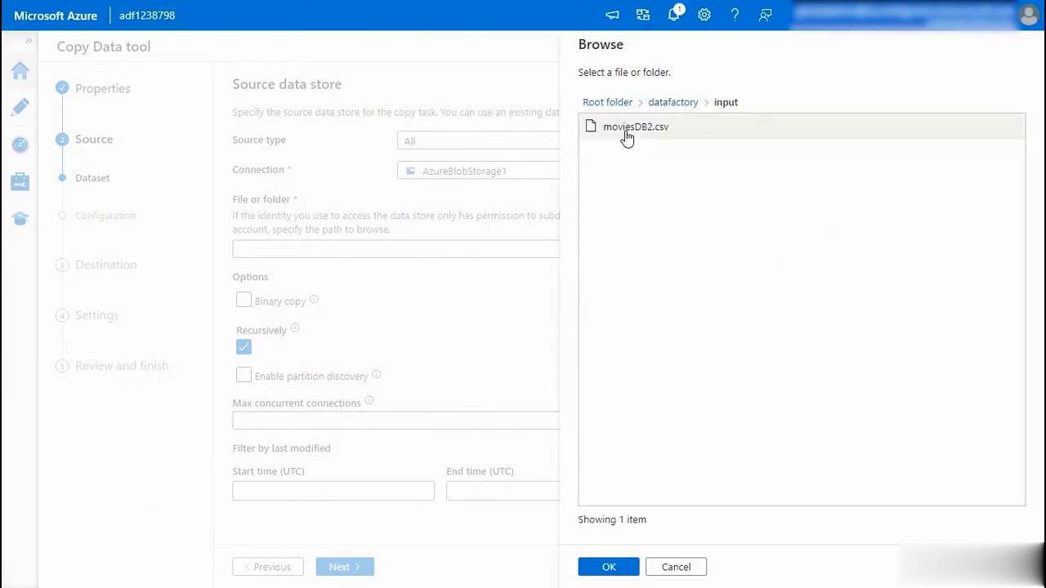
left_click(641, 133)
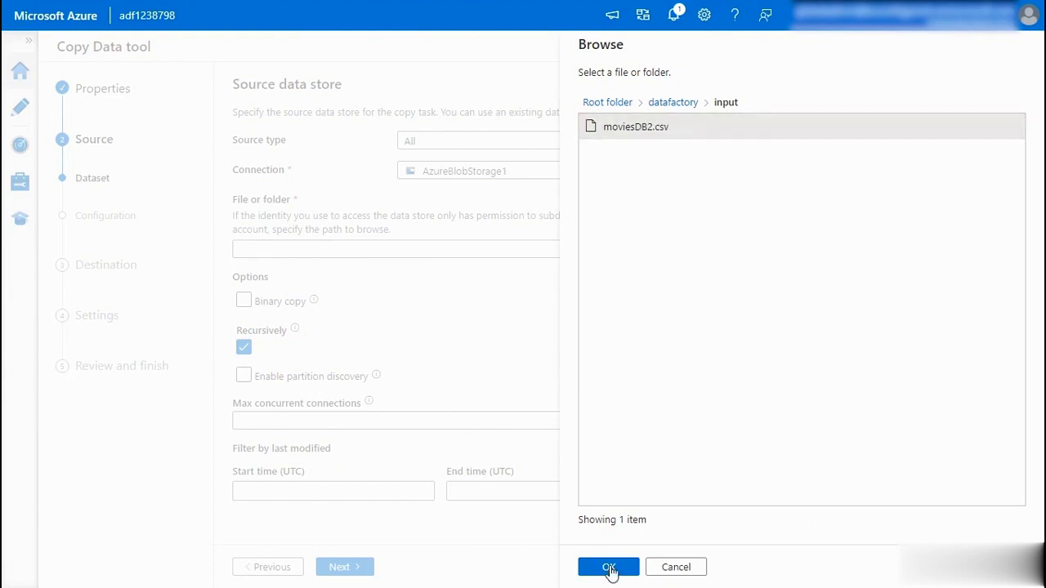
left_click(609, 568)
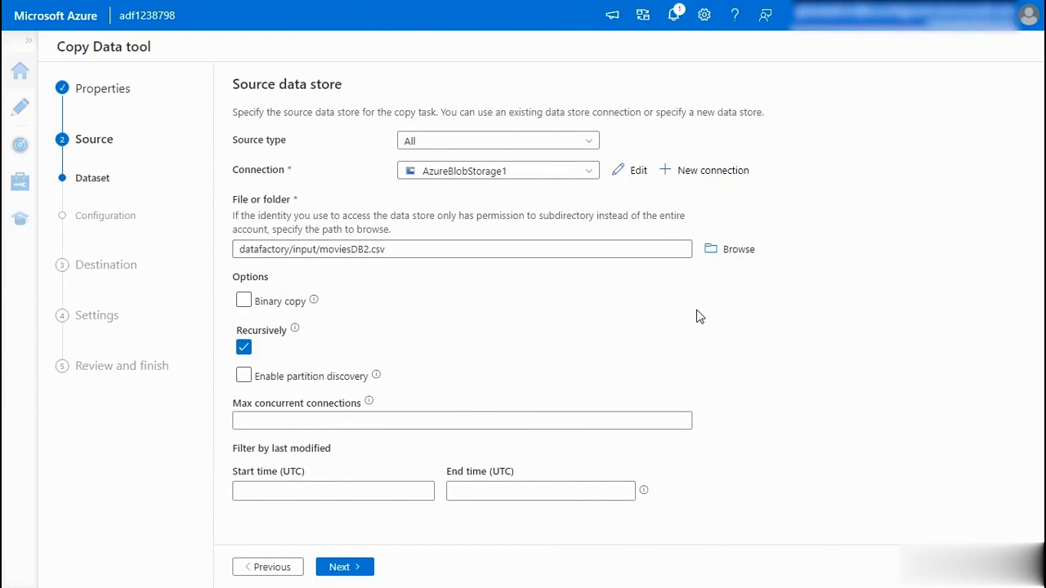
Enable binary copy for the source file and proceed to the destination data store
left_click(243, 300)
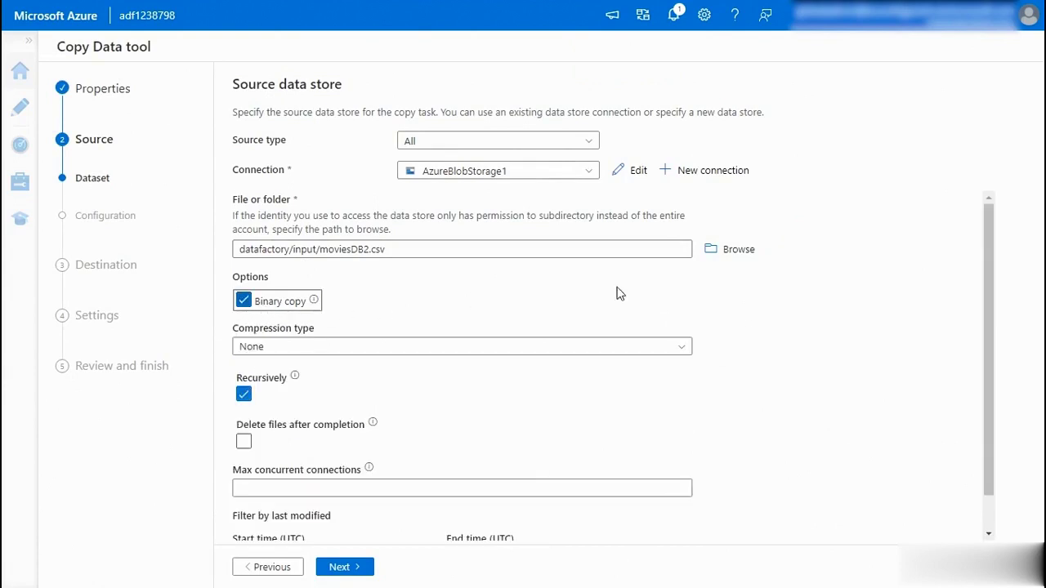
scroll(817, 355, "down", 1)
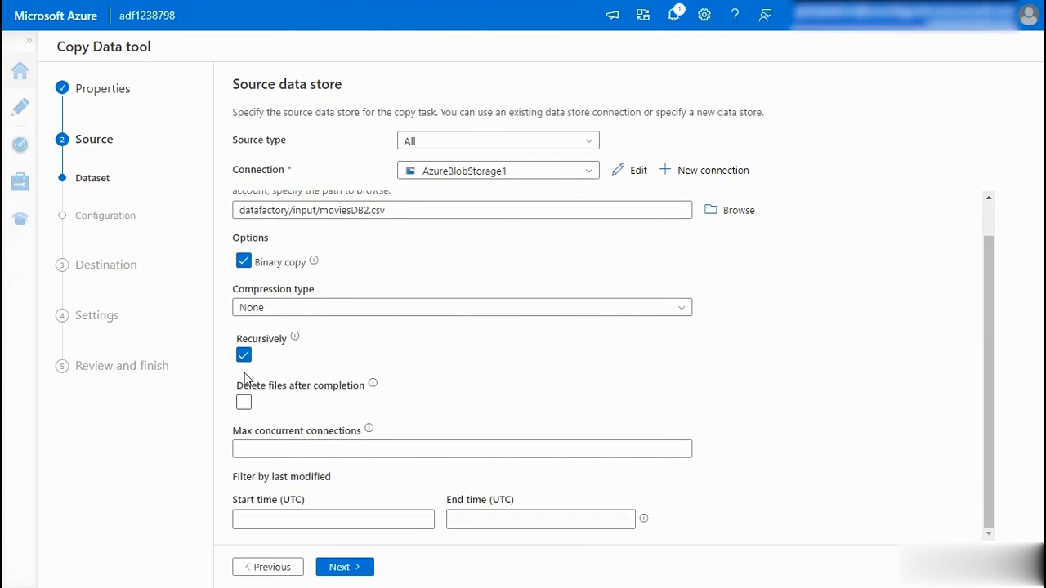
left_click(343, 570)
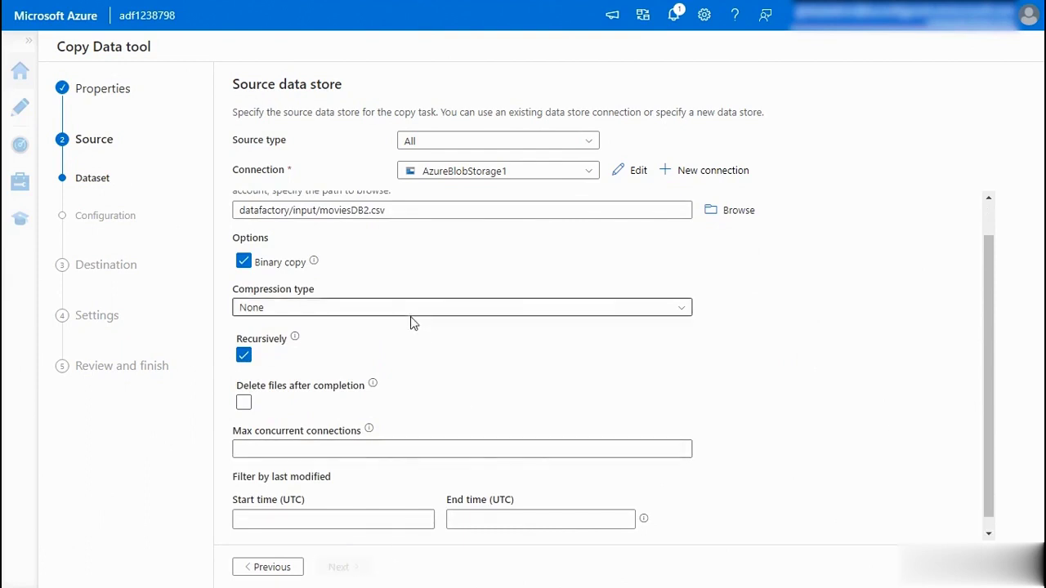
Set the destination type to Azure Blob Storage and use the existing connection AzureBlobStorage1
double_click(253, 82)
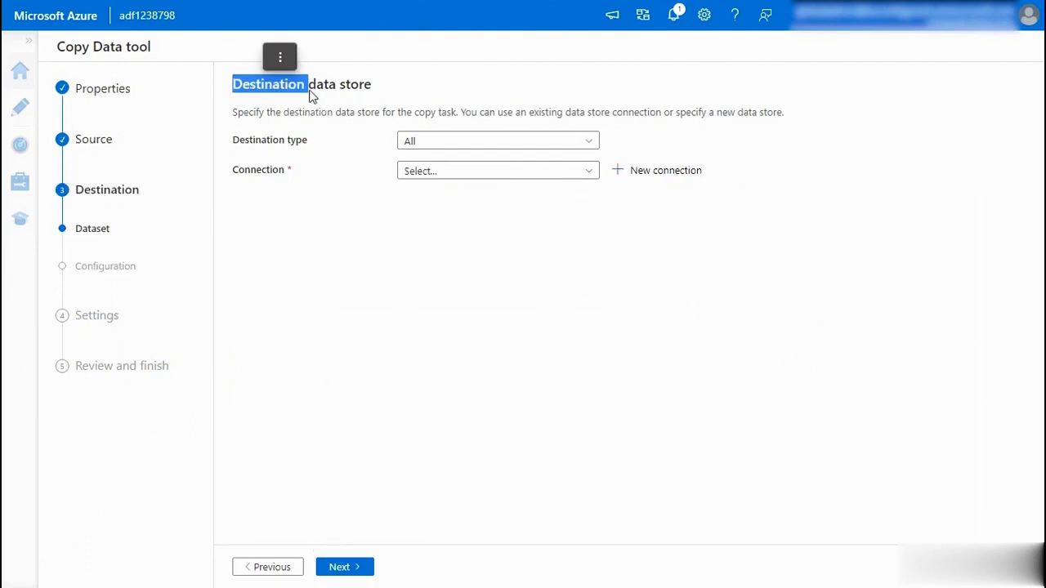
left_click(344, 111)
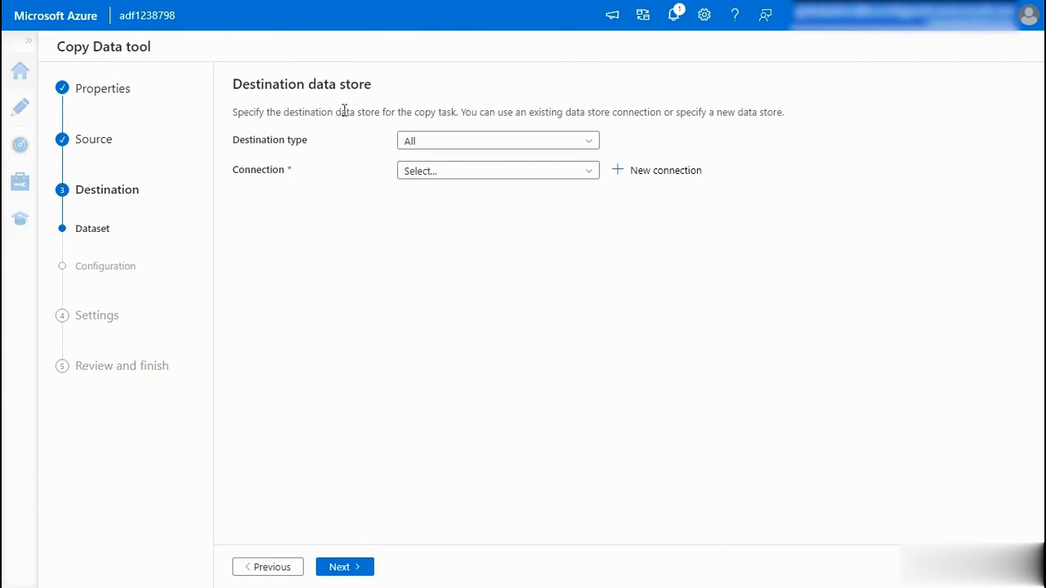
left_click(505, 142)
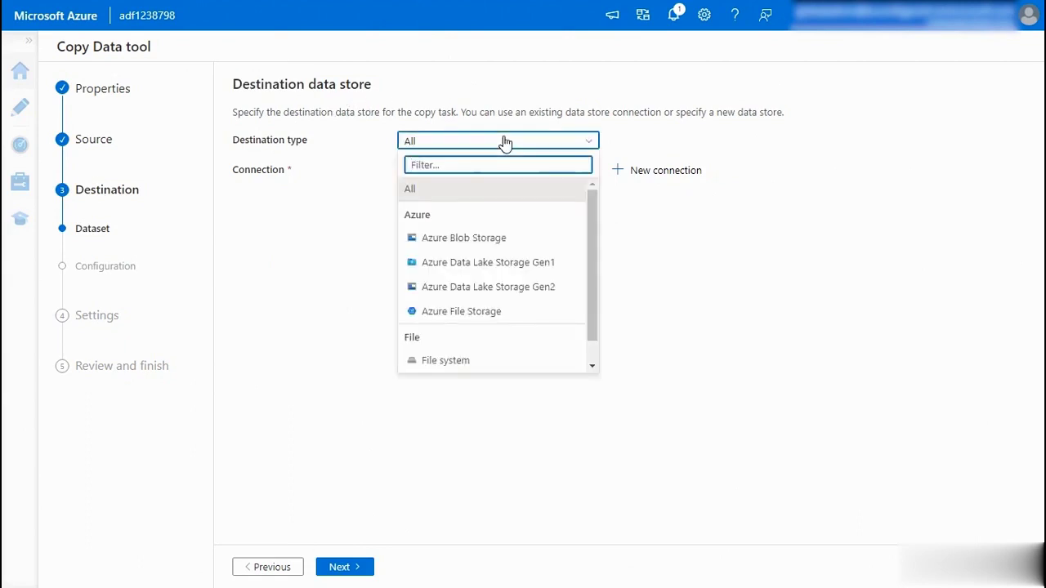
left_click(479, 239)
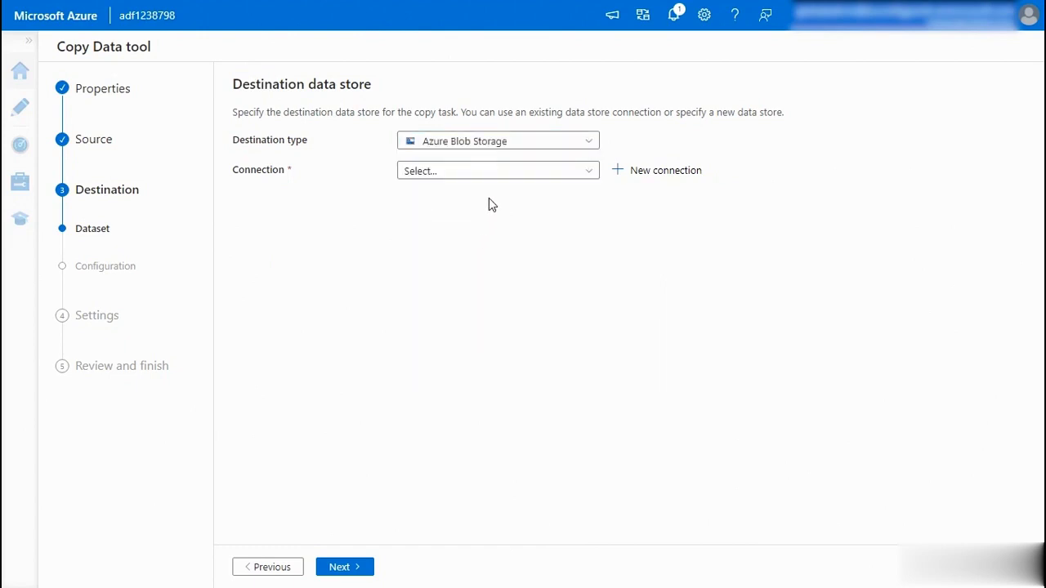
left_click(493, 172)
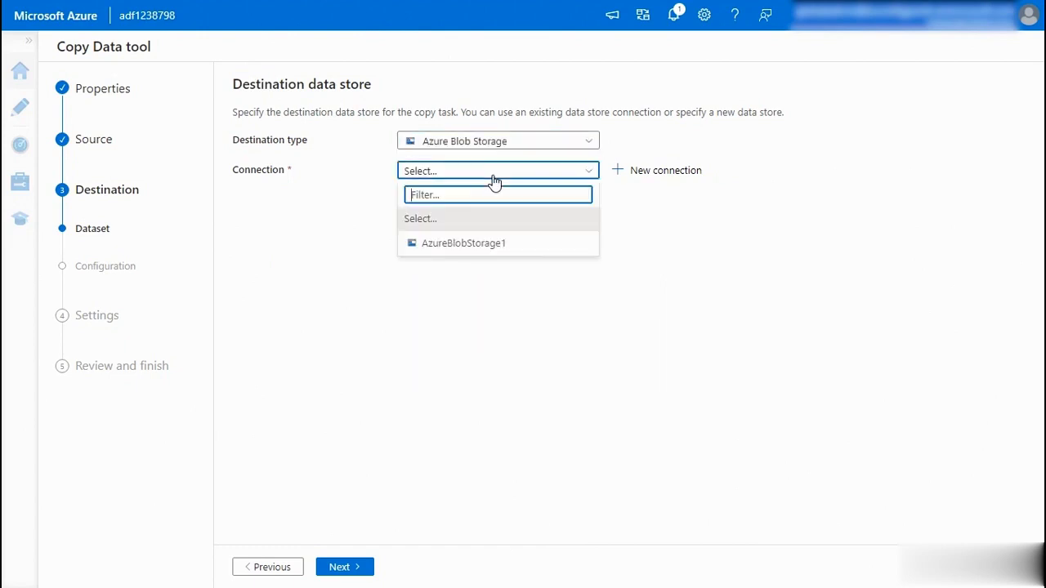
left_click(479, 245)
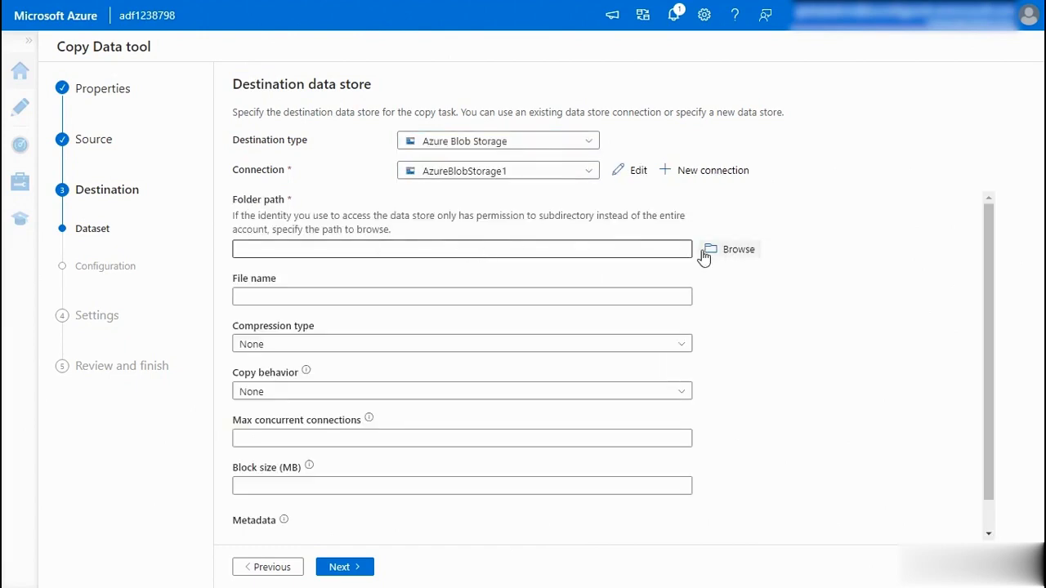
Choose moviesDB2.csv in the datafactory/output folder as the destination file and proceed to the task settings
left_click(738, 252)
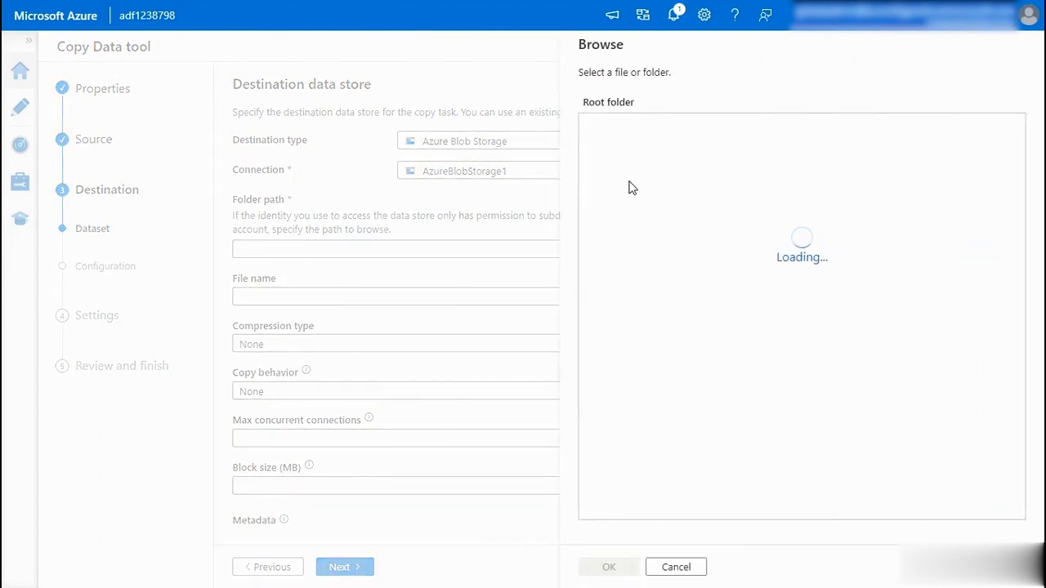
left_click(629, 128)
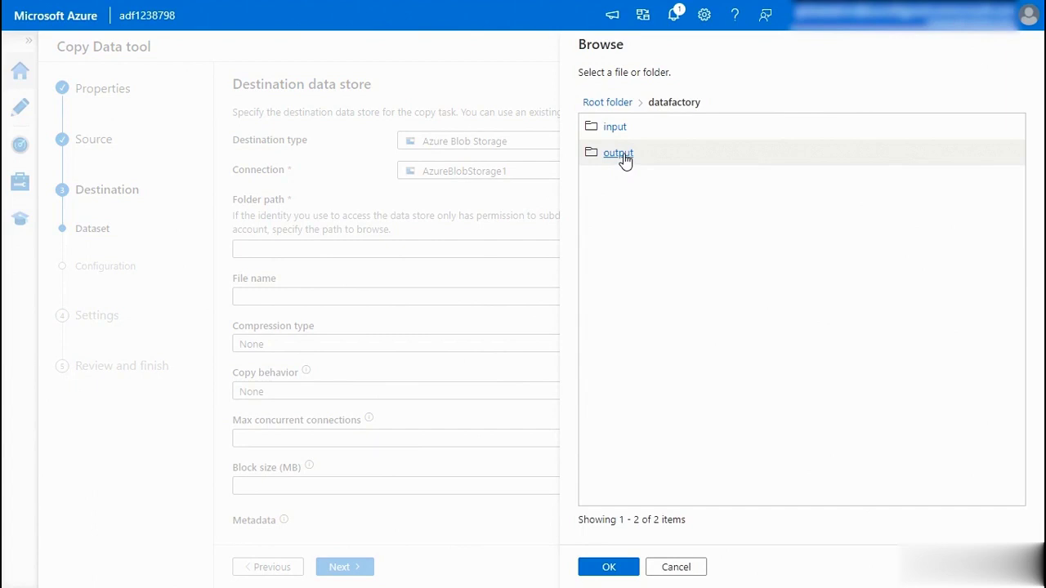
left_click(621, 153)
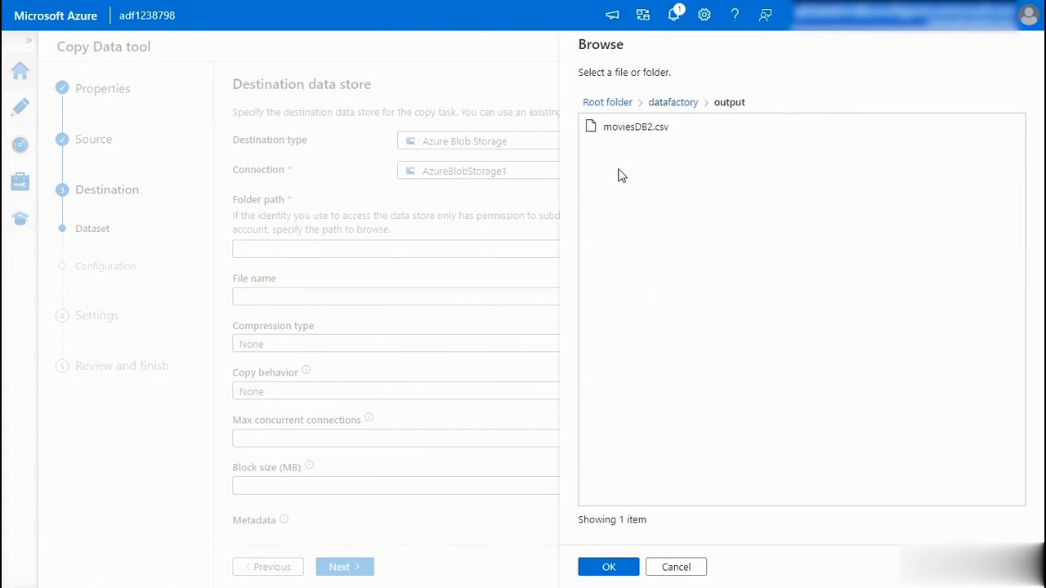
left_click(651, 136)
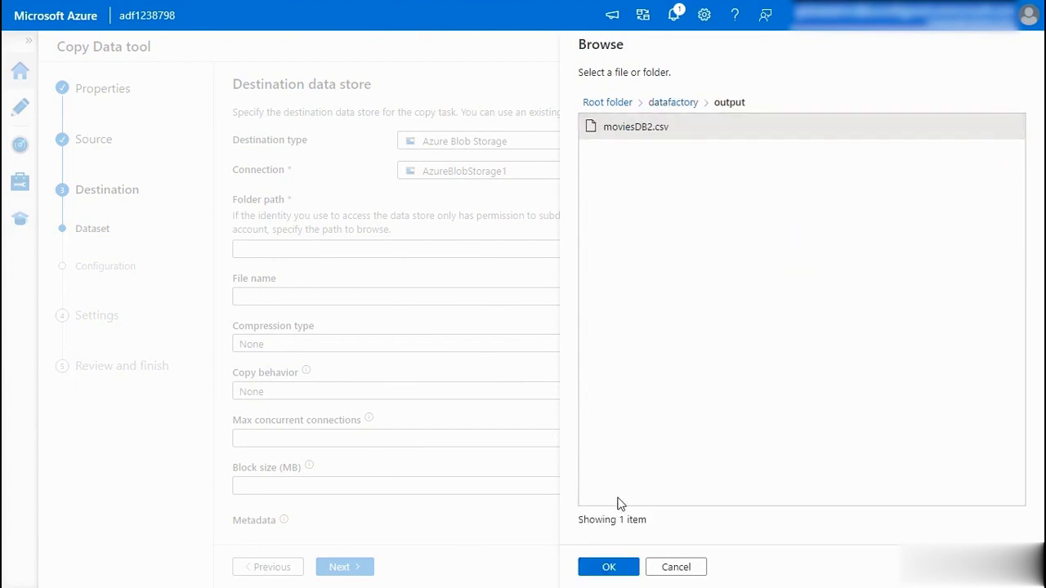
left_click(606, 573)
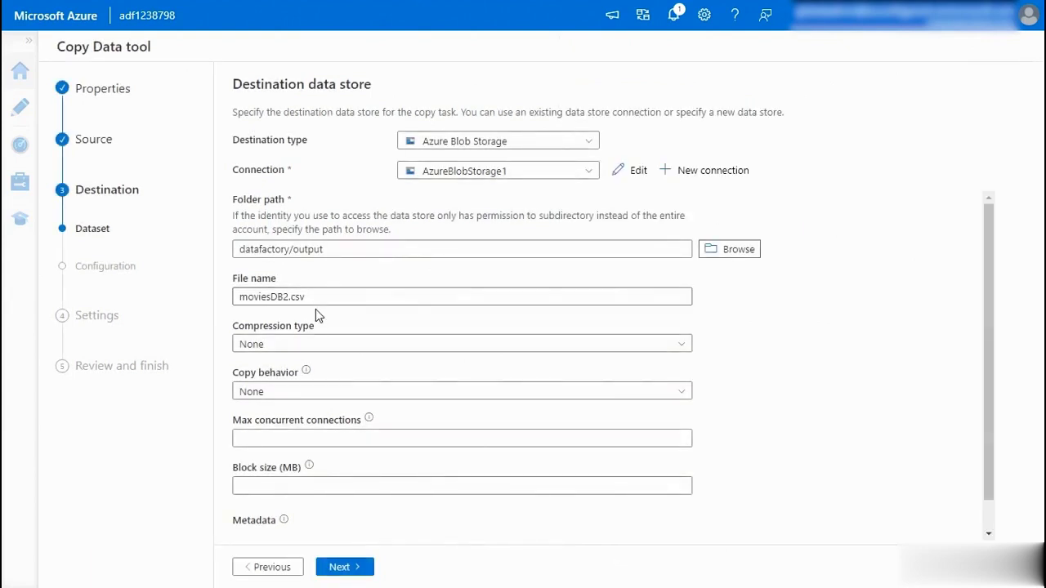
scroll(369, 311, "down", 1)
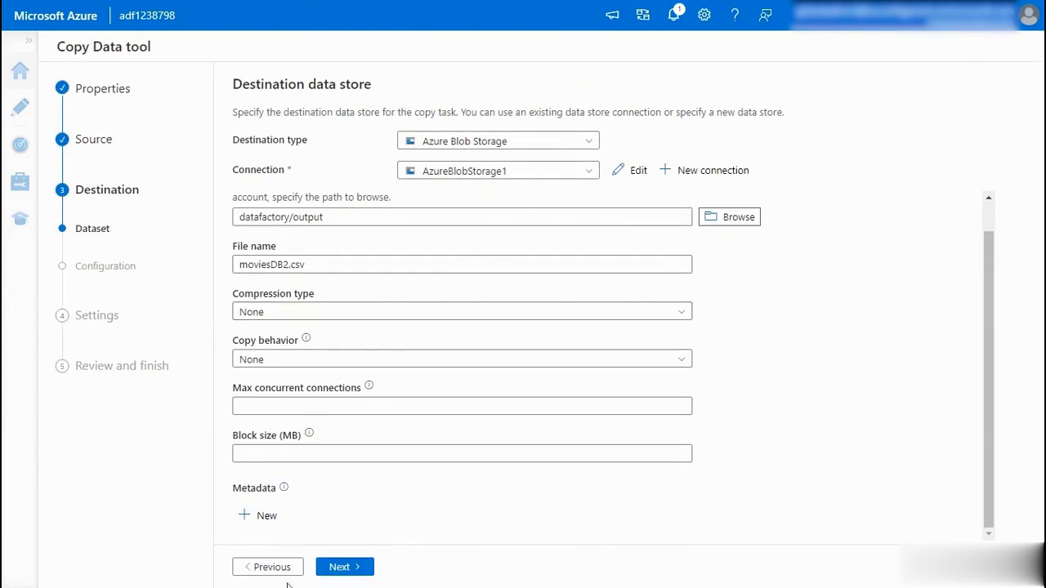
left_click(343, 567)
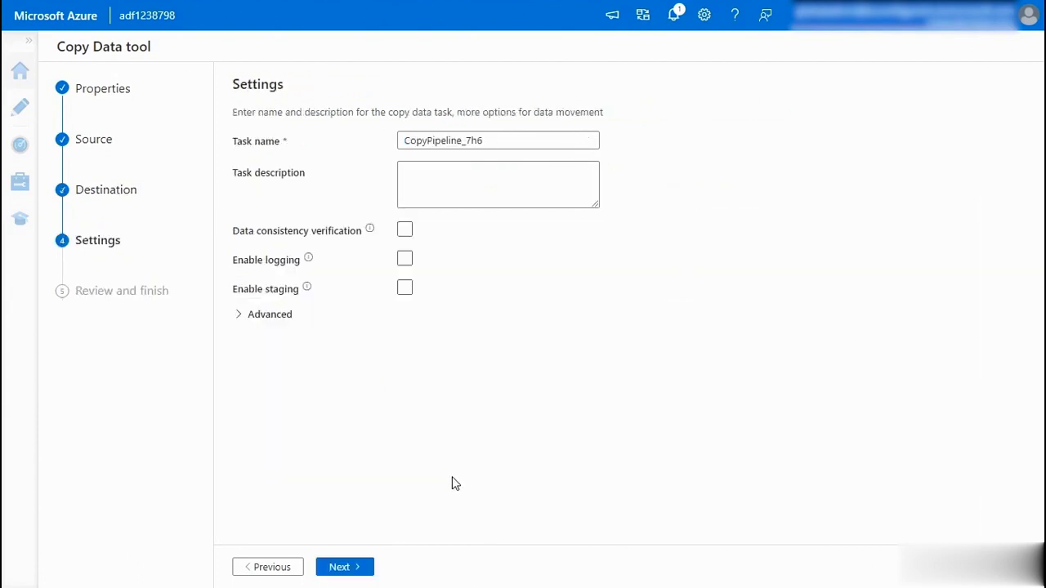
Keep the default task name and copy settings and continue to the summary
left_click(462, 140)
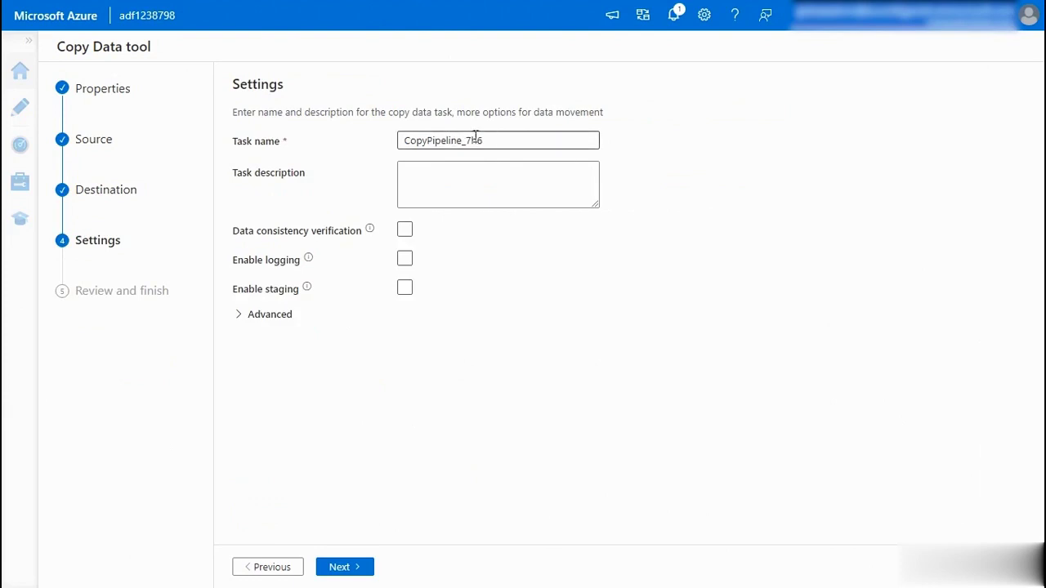
key("ctrl+a")
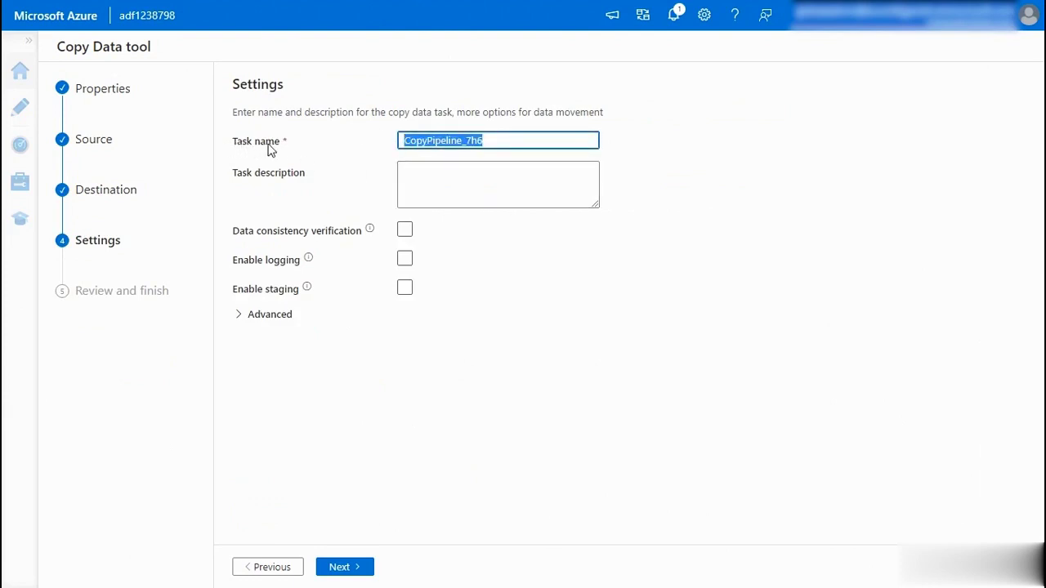
left_click(497, 139)
key("ctrl+a")
left_click(347, 569)
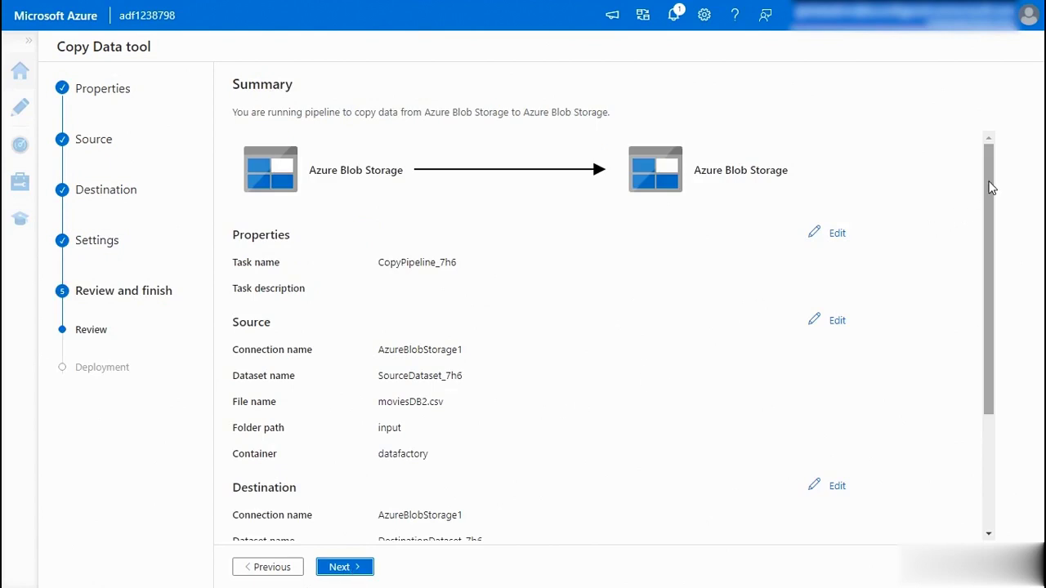
Review the properties, source, destination and copy settings in the summary and proceed to deploy the pipeline
left_click_drag(993, 184, 979, 210)
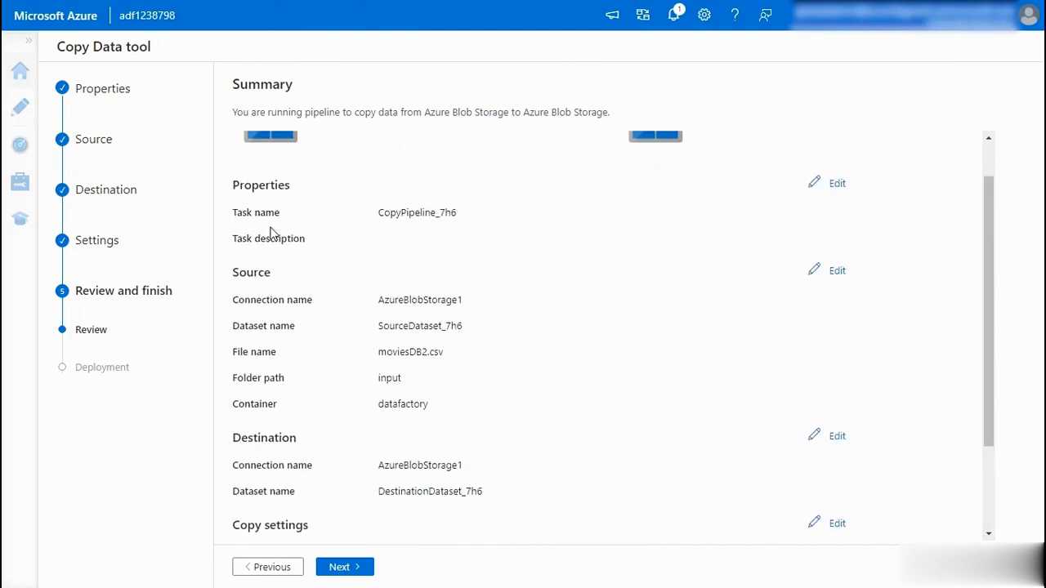
double_click(255, 188)
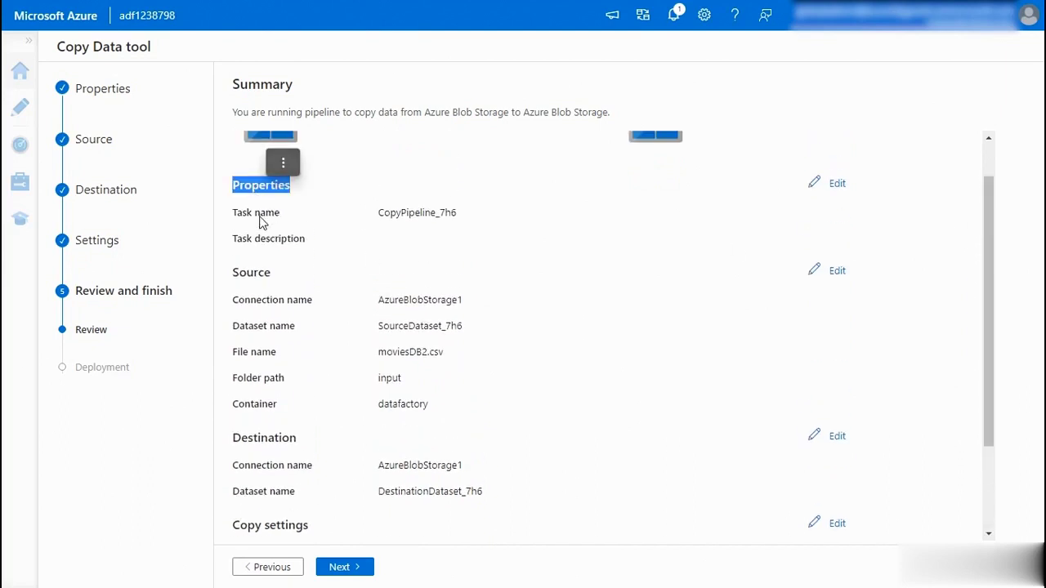
double_click(251, 274)
double_click(255, 438)
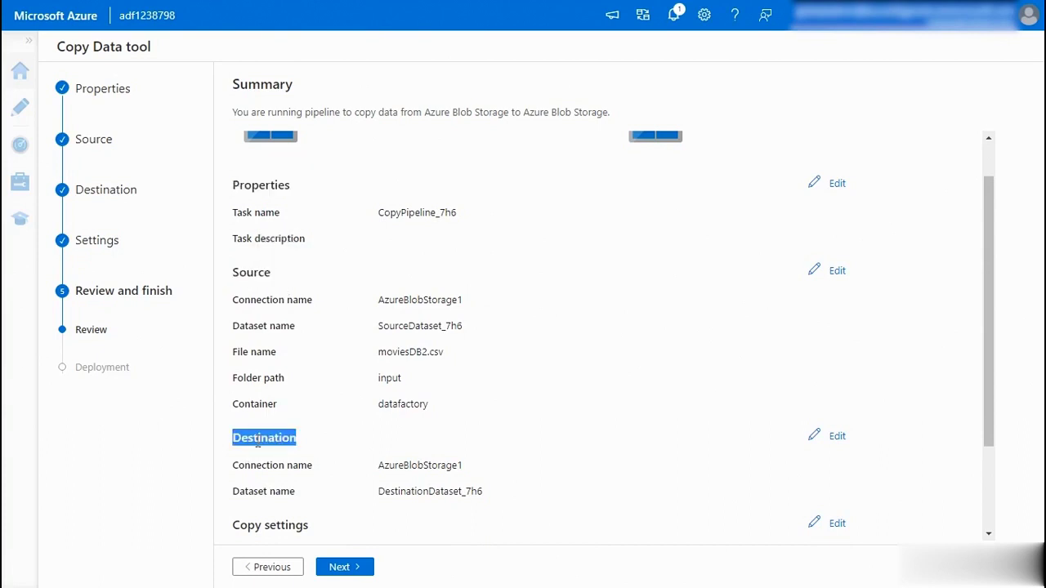
scroll(354, 408, "down", 3)
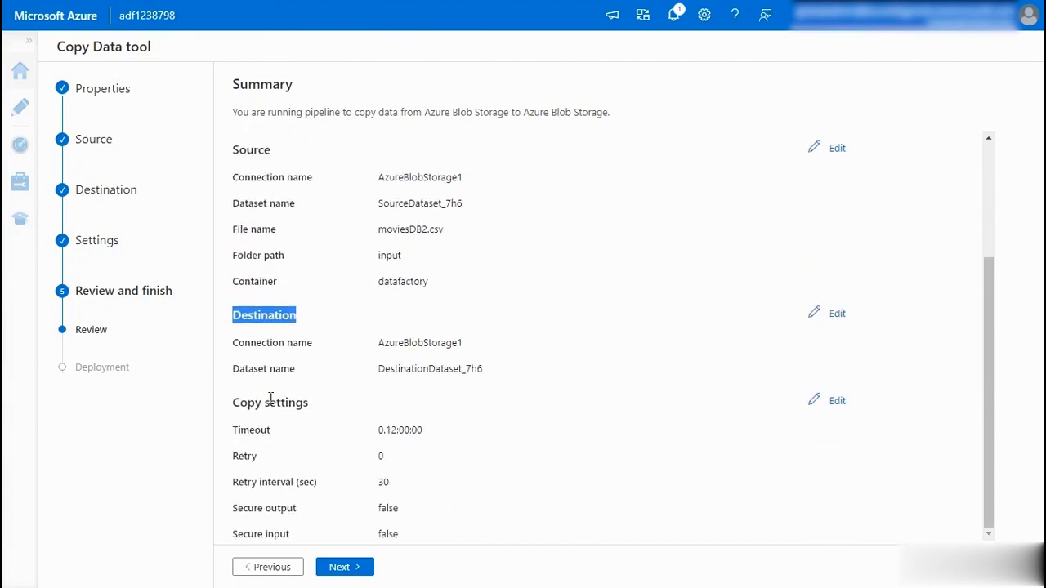
left_click(322, 410)
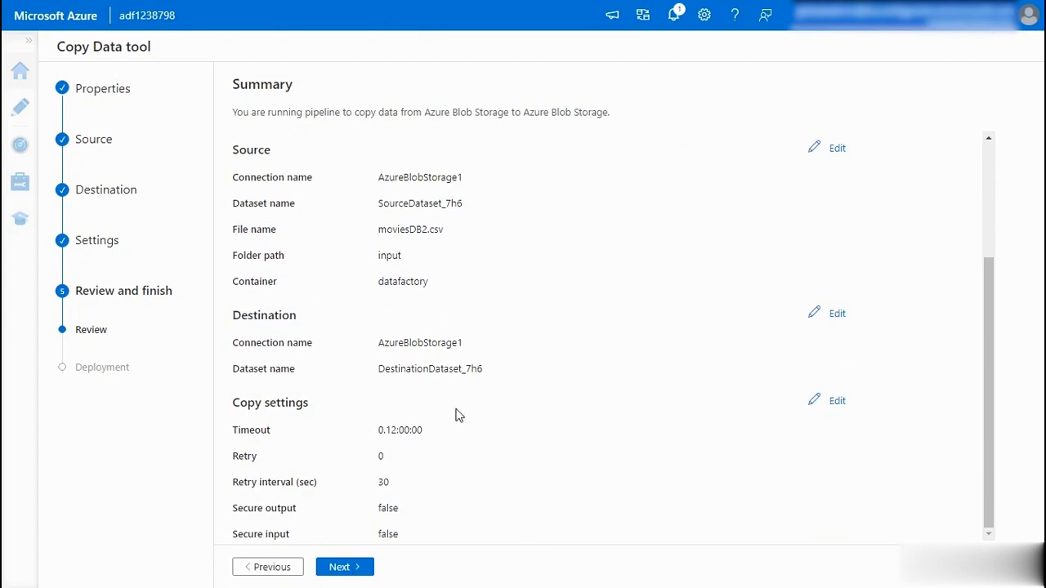
left_click(345, 567)
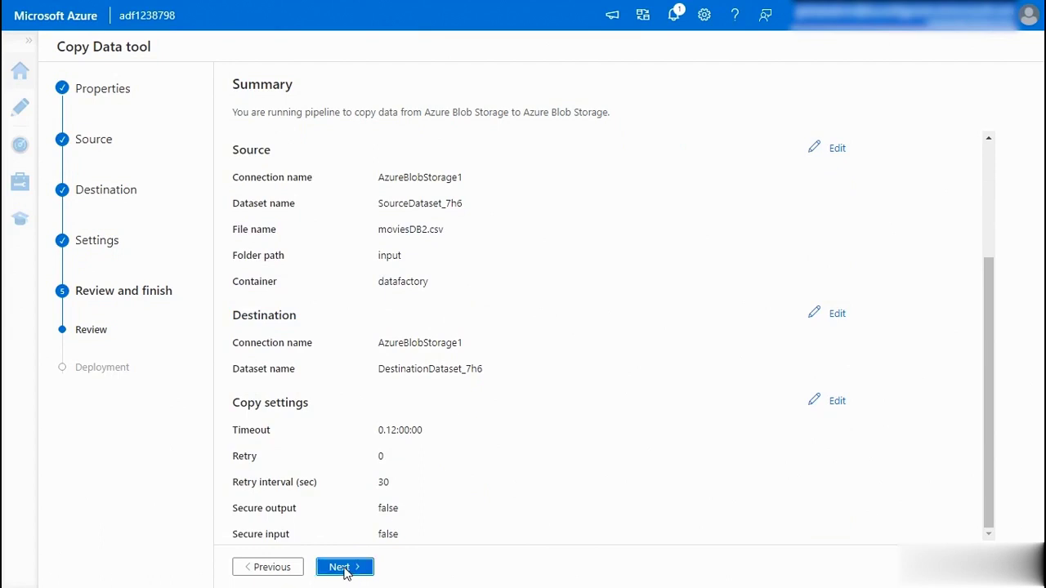